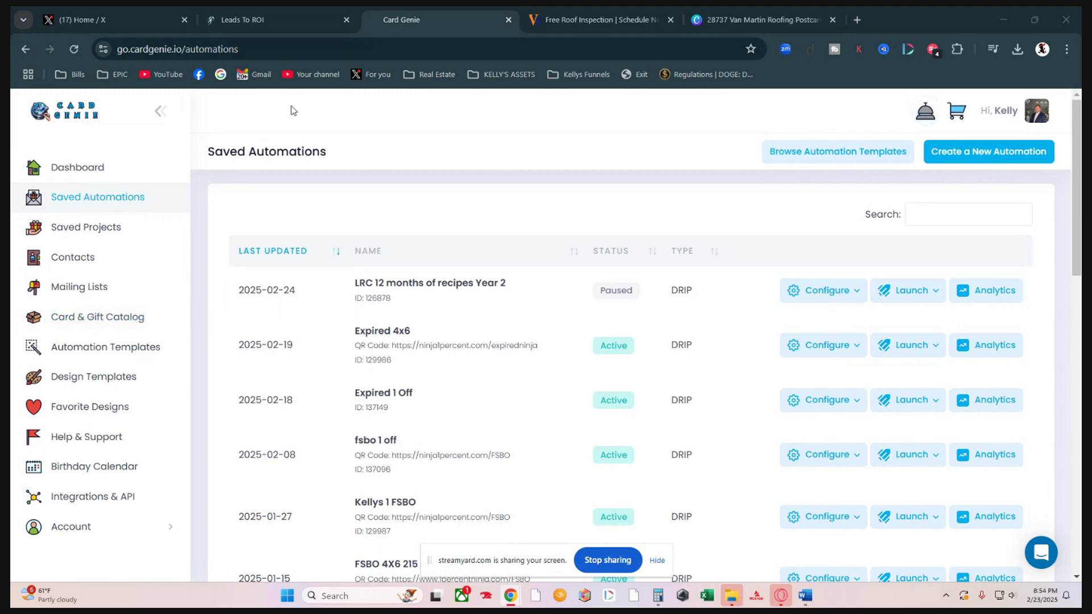
Start a new automation, review the available types, and choose the Drip (Time Release) Automation type.
click(87, 198)
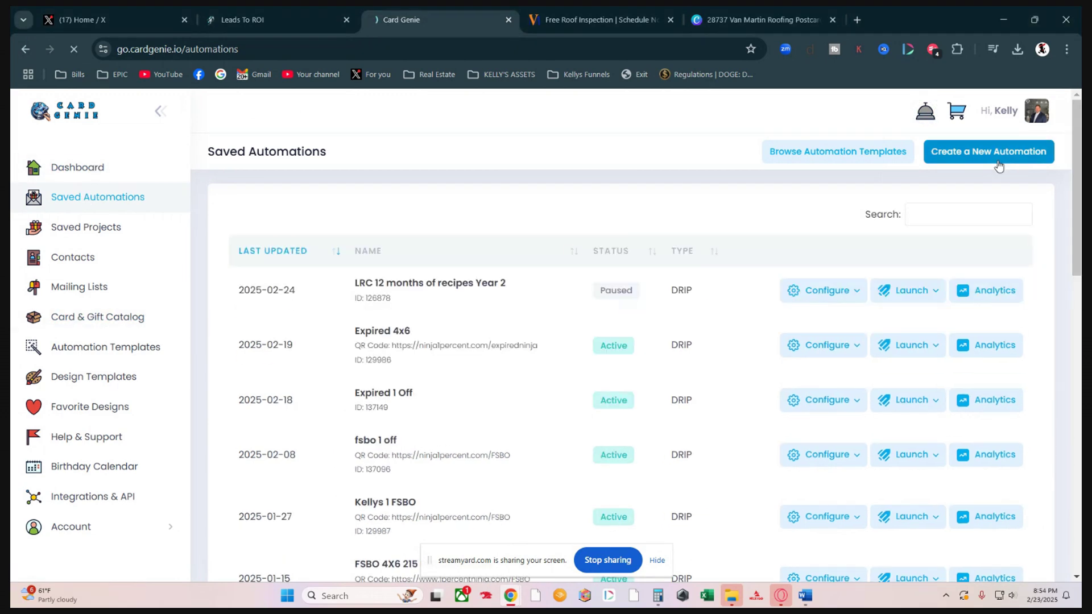
click(961, 154)
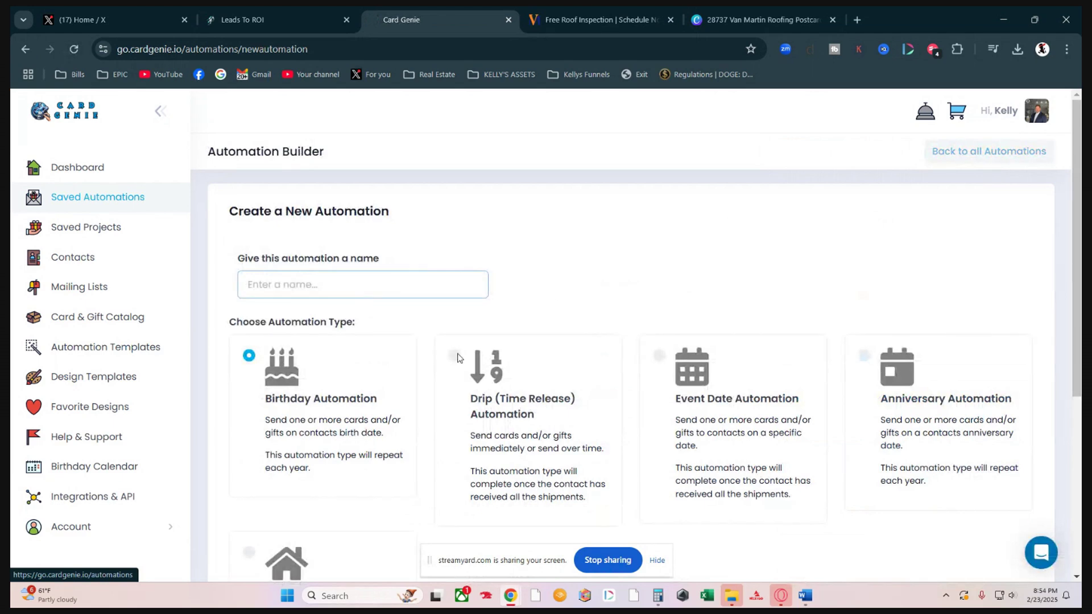
scroll(293, 414, down, 1)
scroll(293, 414, down, 2)
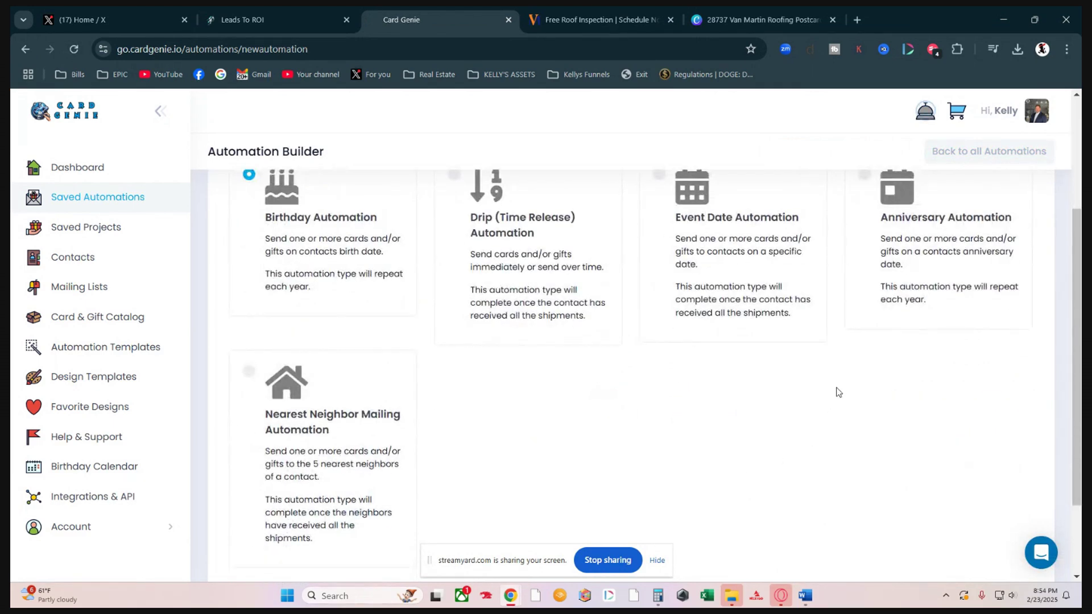
scroll(648, 409, up, 2)
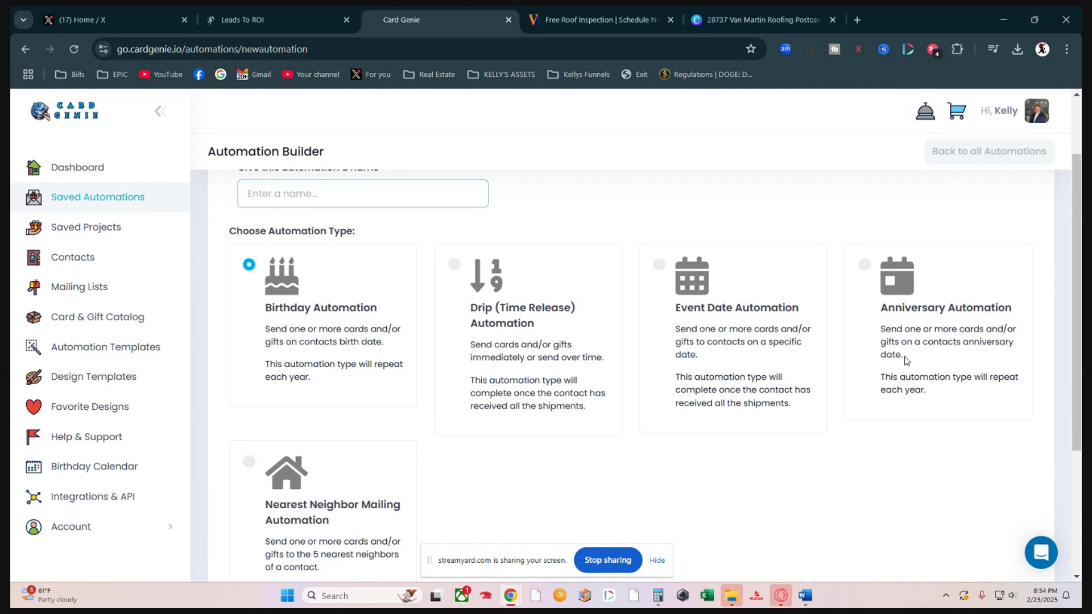
scroll(903, 346, down, 2)
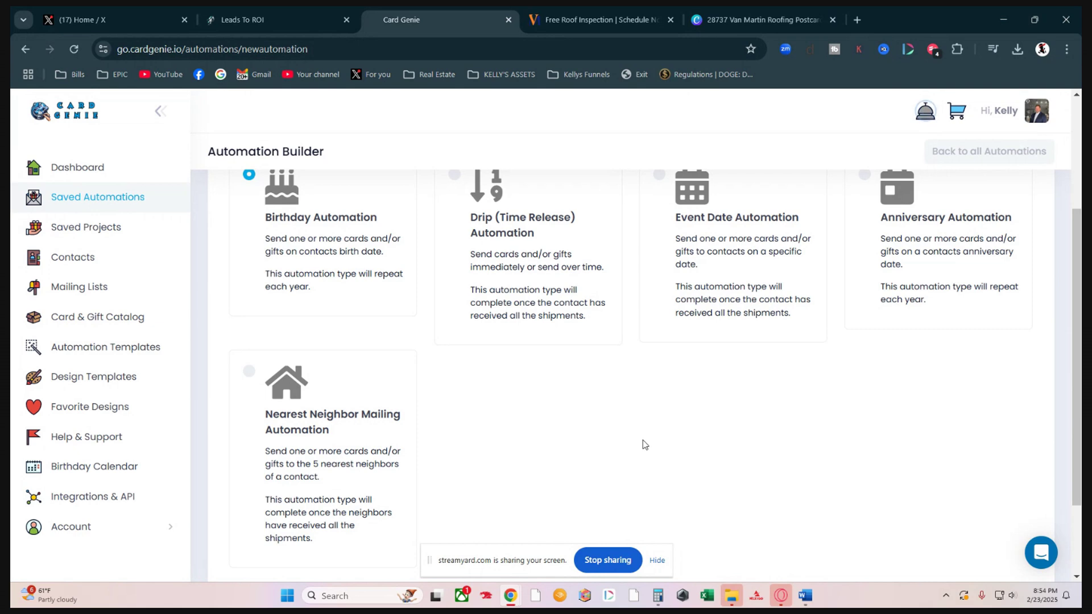
click(657, 560)
scroll(566, 412, up, 3)
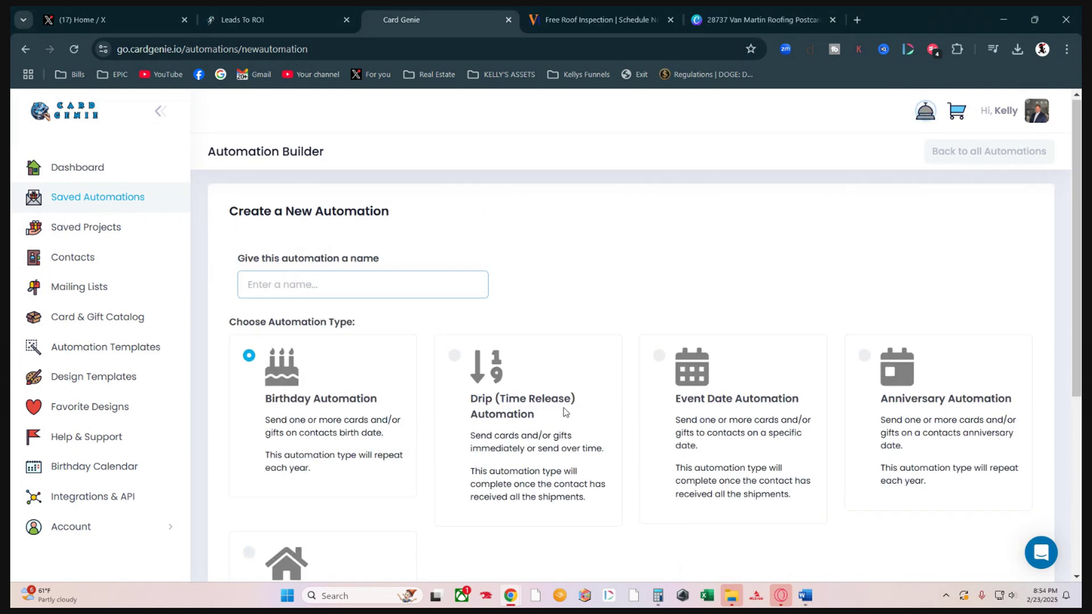
click(512, 428)
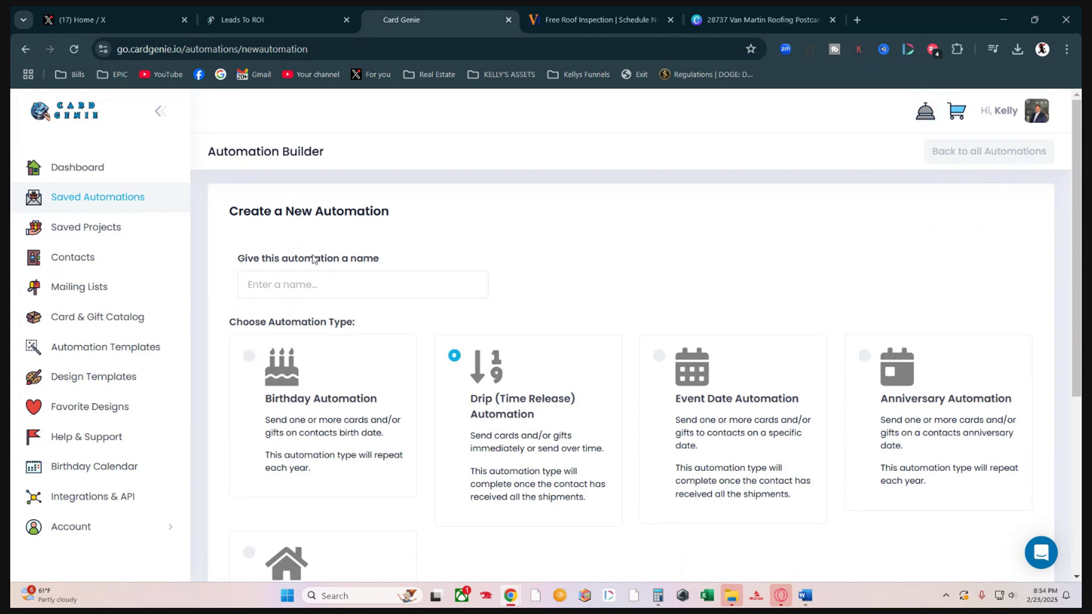
click(305, 287)
text(R)
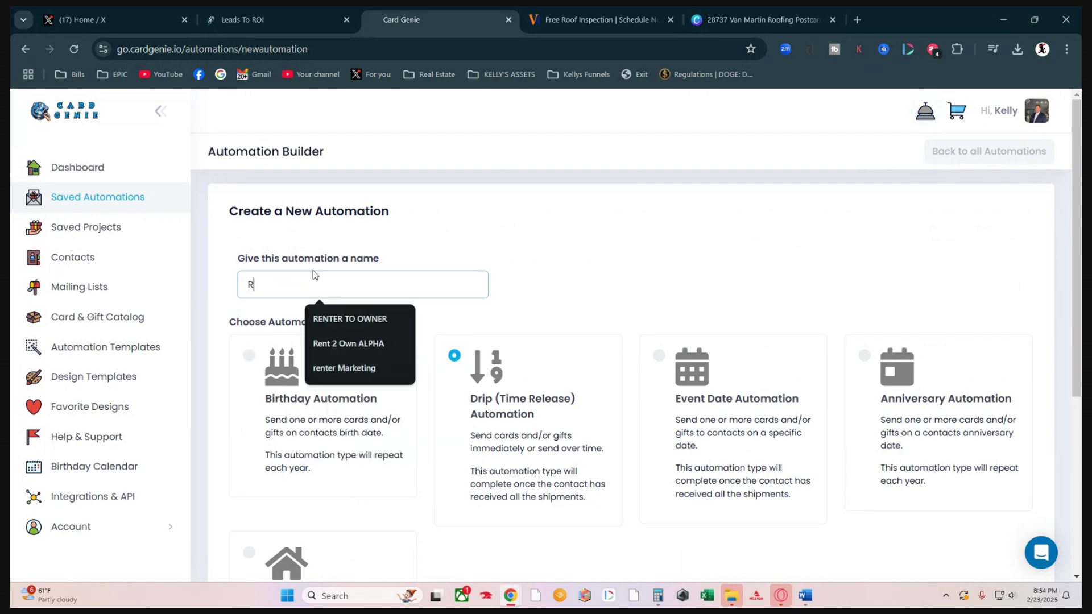
text(oof)
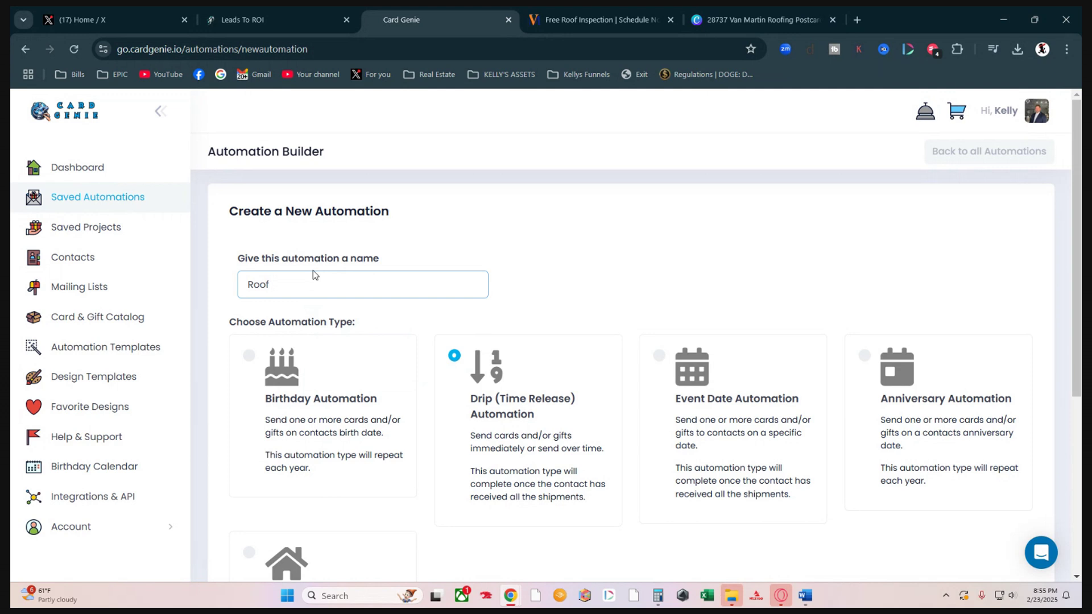
key(BackSpace)
key(BackSpace)
key(BackSpace)
key(BackSpace)
Name the drip automation "Pizza test" and create it.
text(Pizza tes)
scroll(375, 341, down, 5)
click(341, 533)
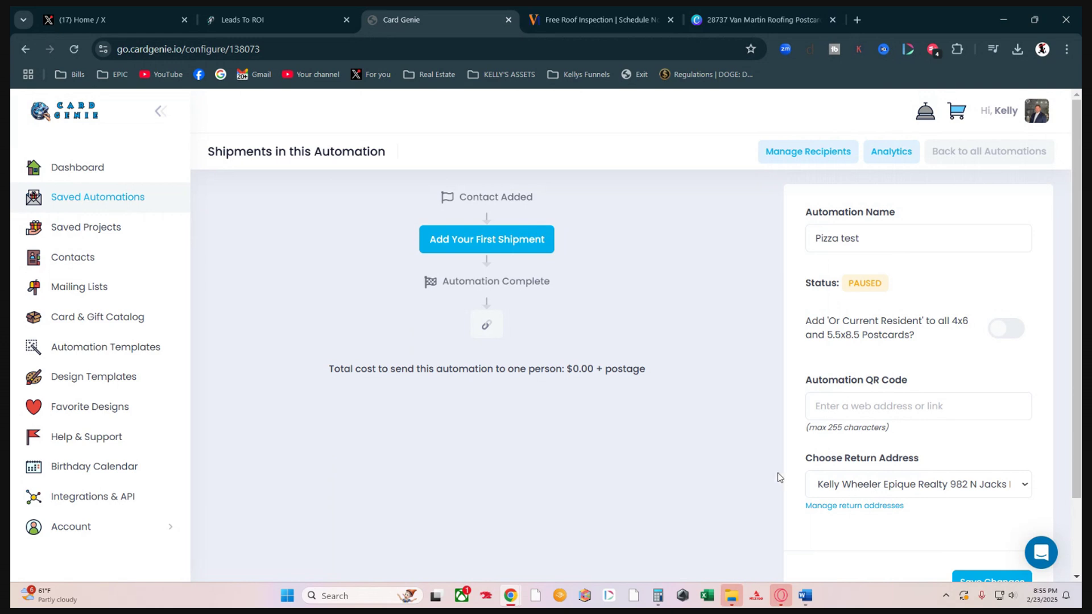
Add the first shipment to the automation with the 5.5x8.5 postcard "Roof 1" as its item.
mouse_move(822, 380)
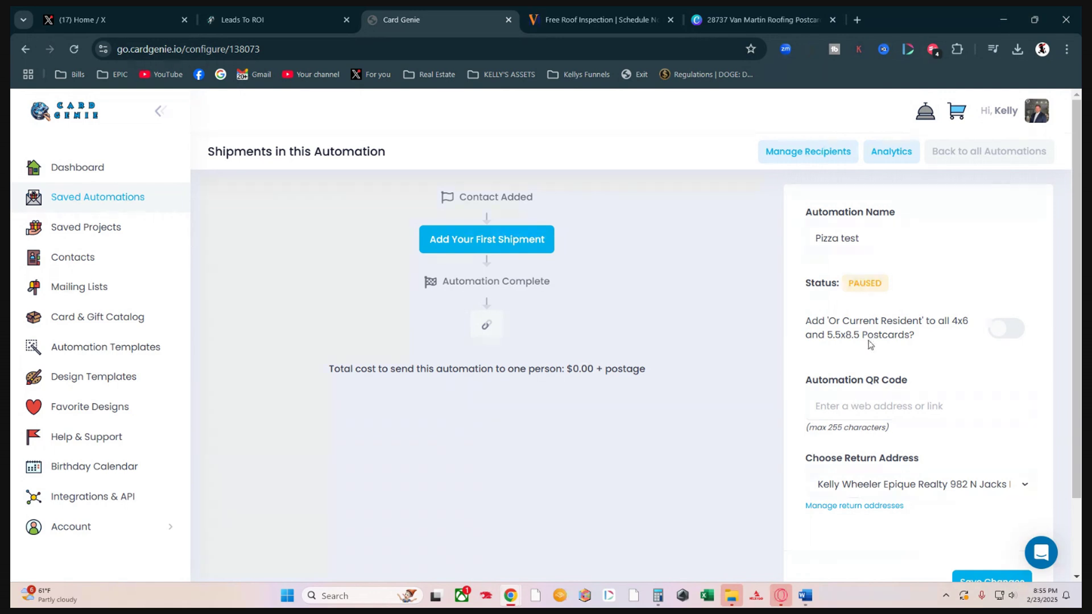
click(485, 244)
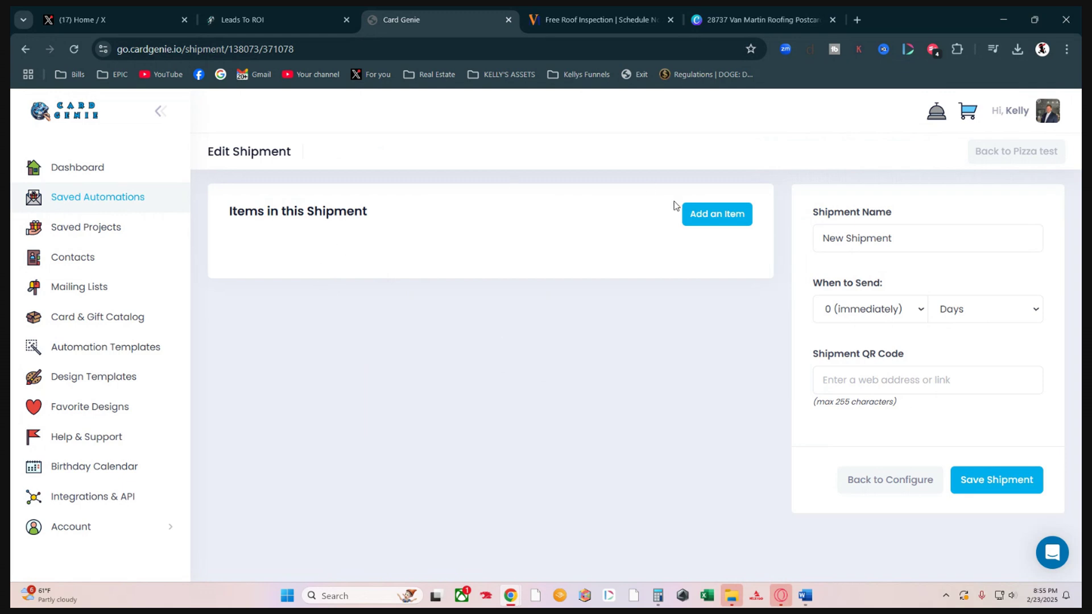
click(703, 211)
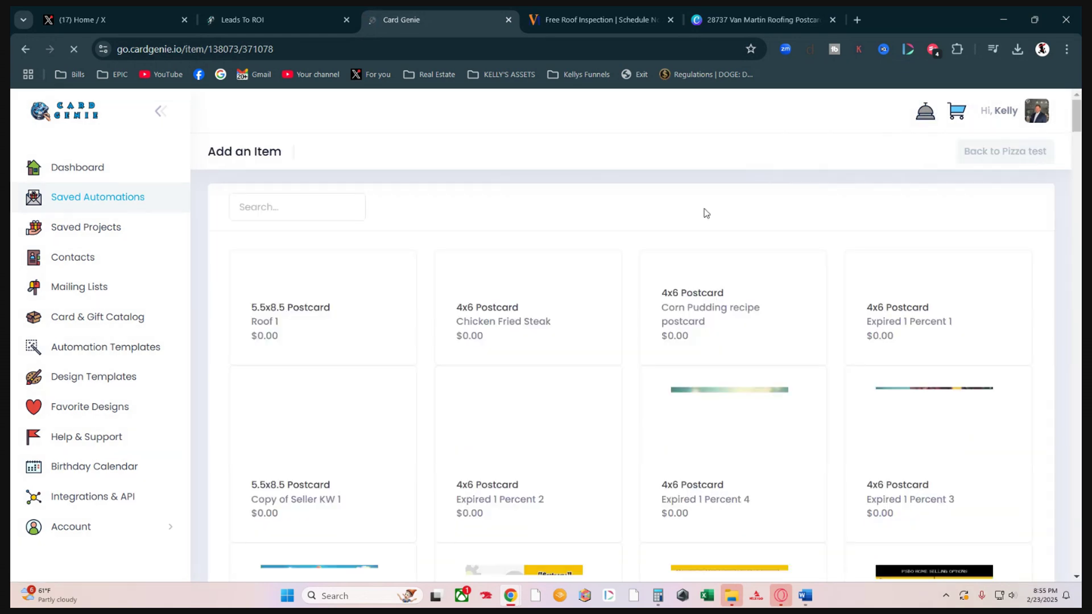
mouse_move(327, 388)
click(264, 333)
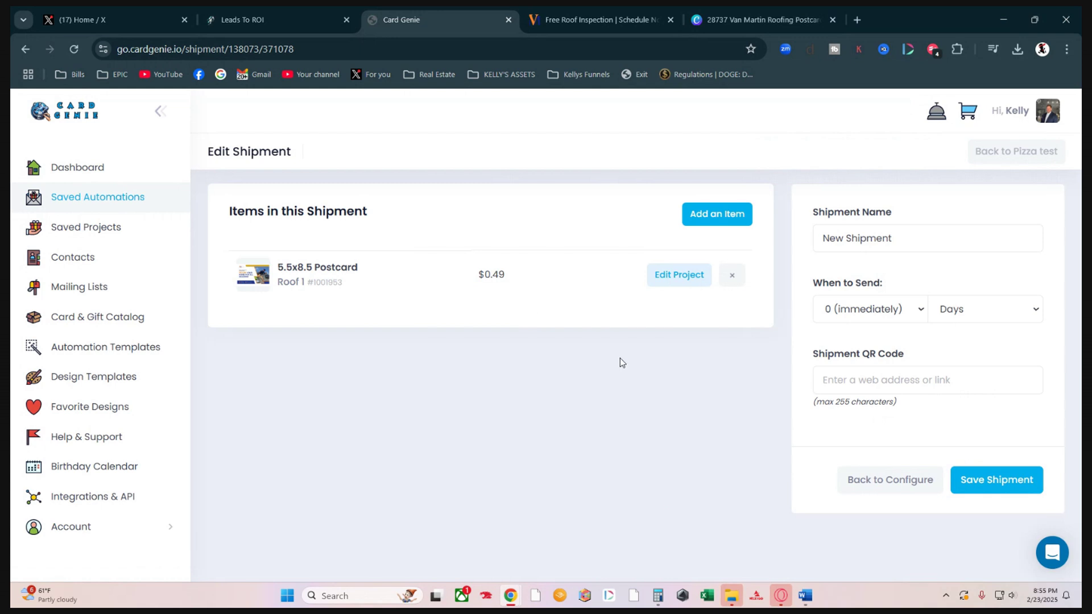
Name the first shipment "Large Half off Special" and save it.
triple_click(913, 238)
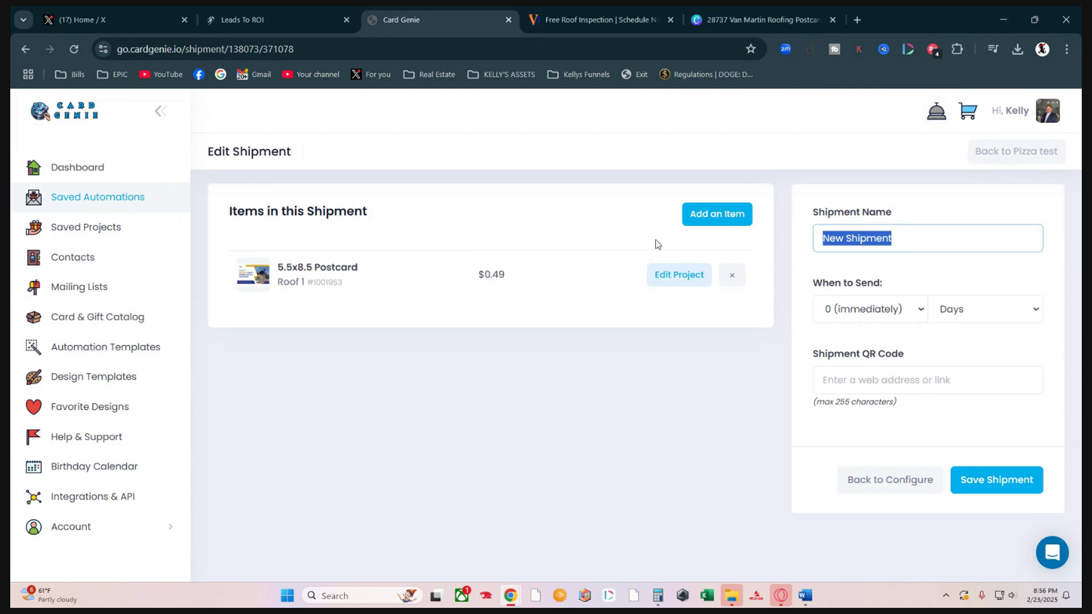
text(Lar)
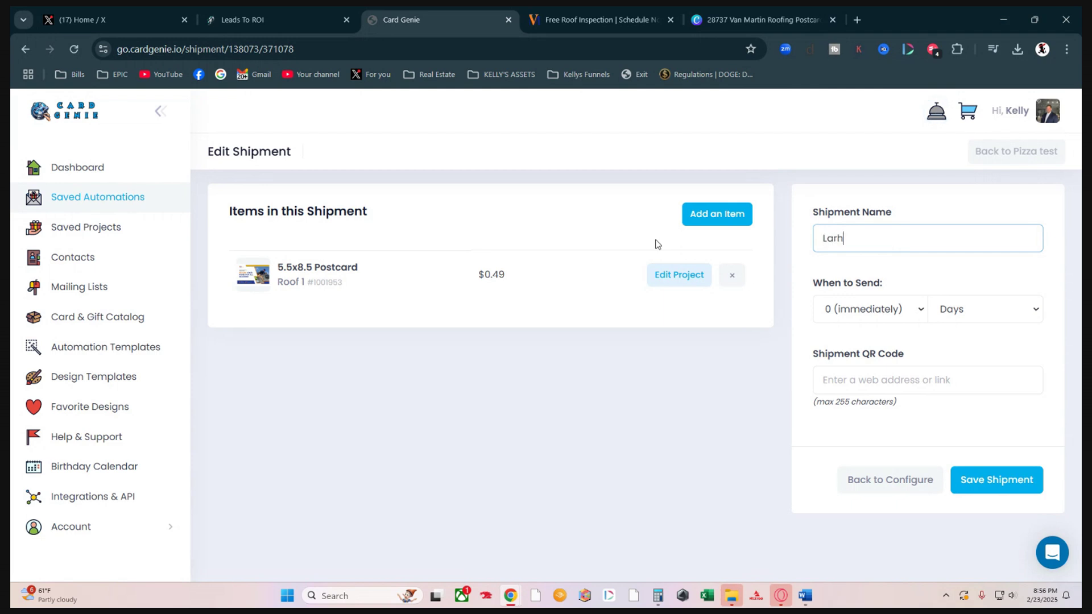
text(ge Half off Special)
click(995, 479)
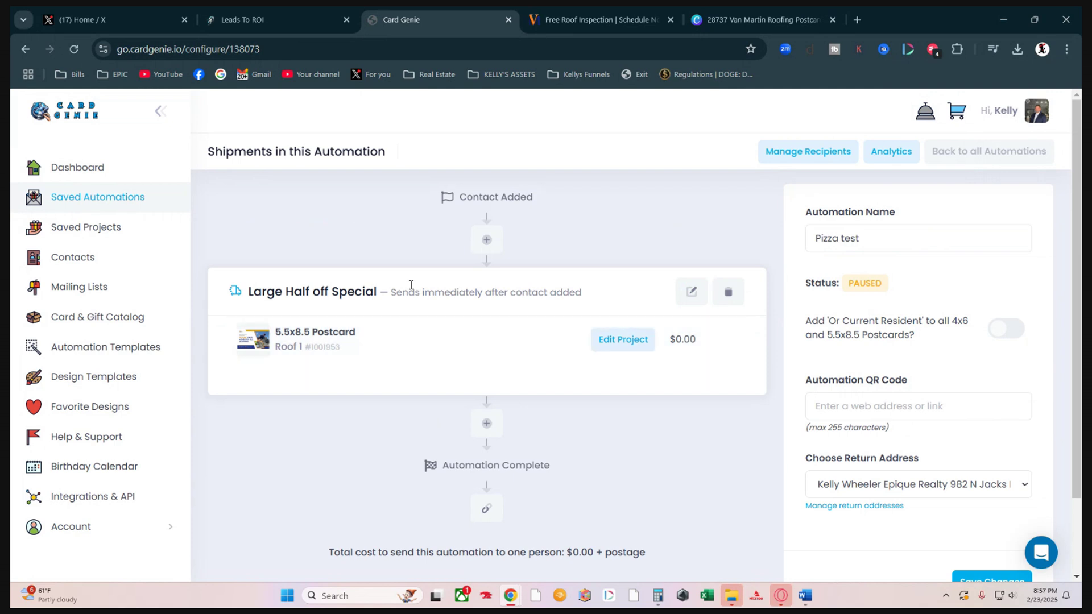
Add a second shipment after the first with the 4x6 "Corn Pudding recipe postcard", removing the duplicate copy of the item.
click(487, 428)
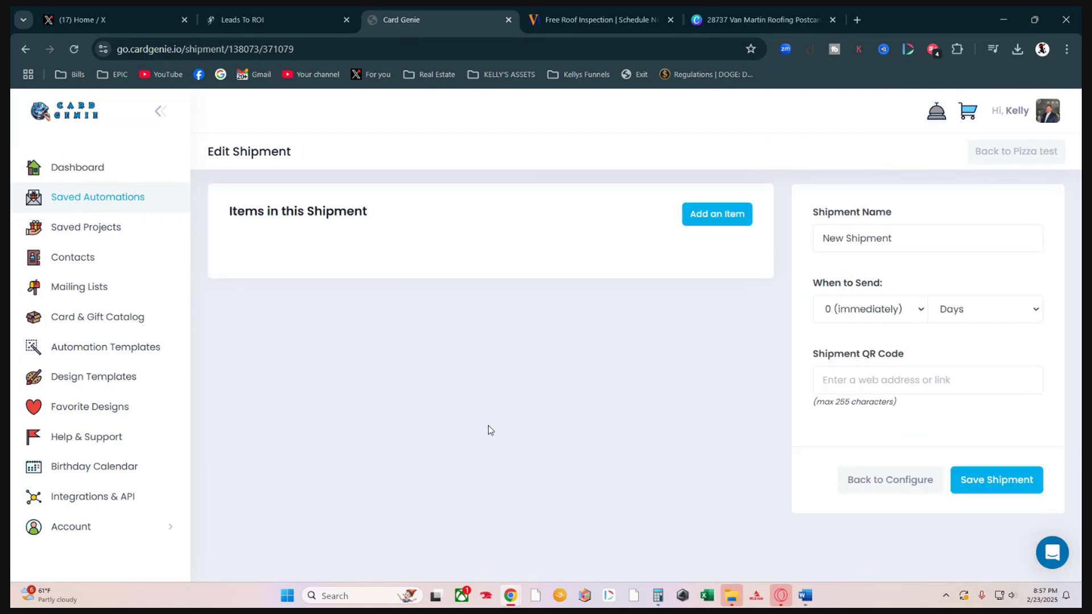
click(723, 224)
mouse_move(711, 342)
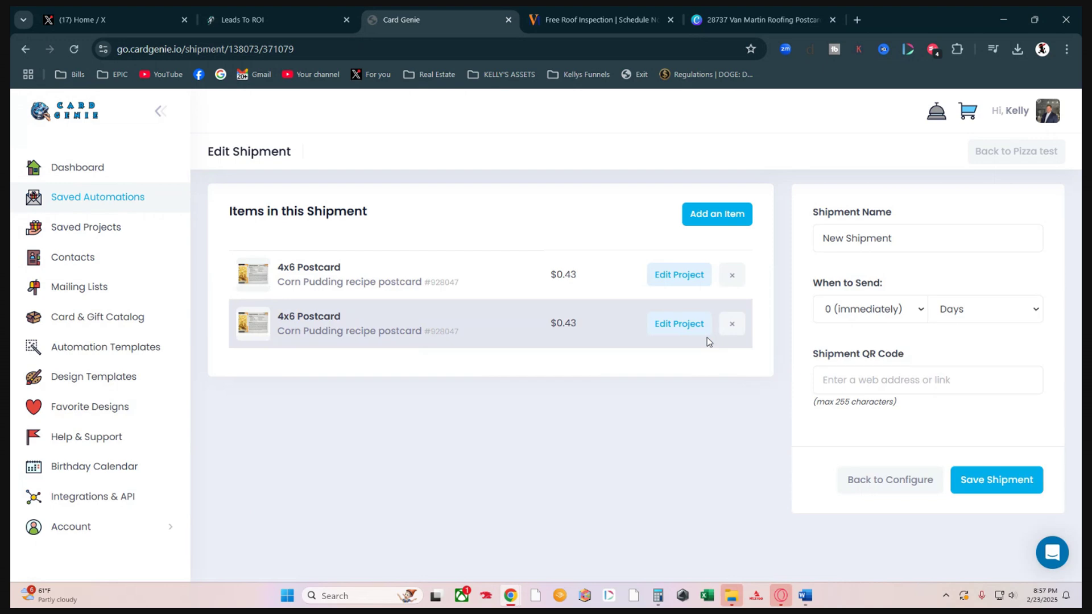
click(732, 324)
click(526, 409)
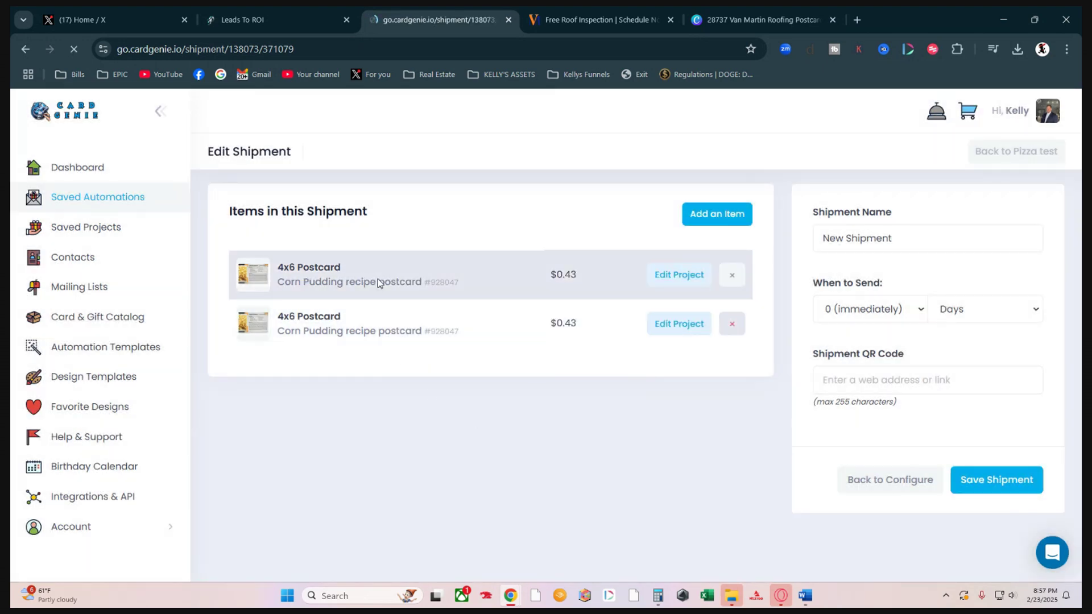
Name the second shipment "Ckn Wing Free".
triple_click(909, 239)
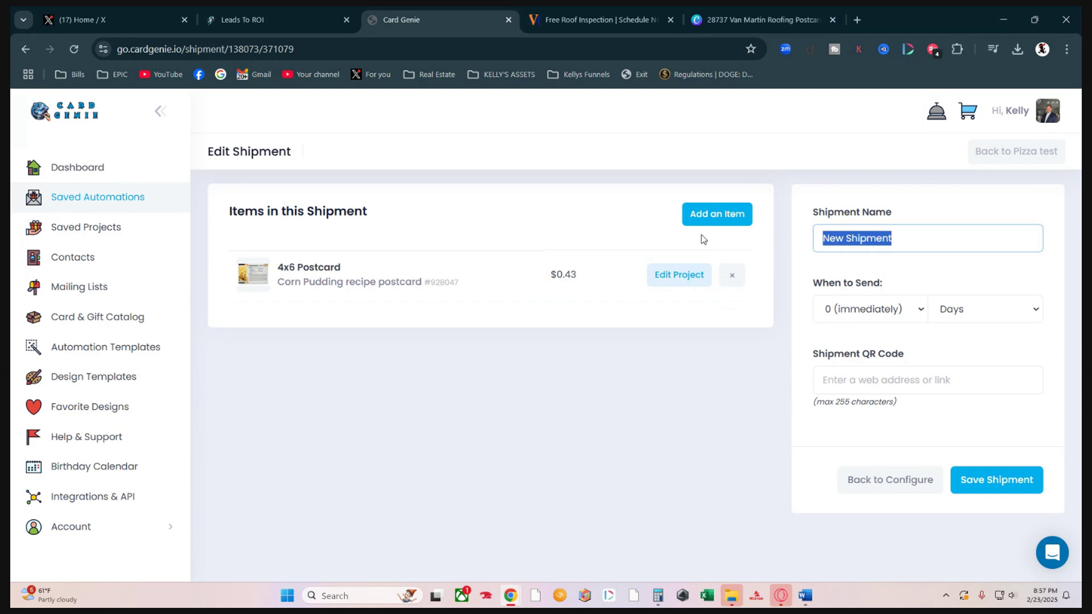
text(Ck)
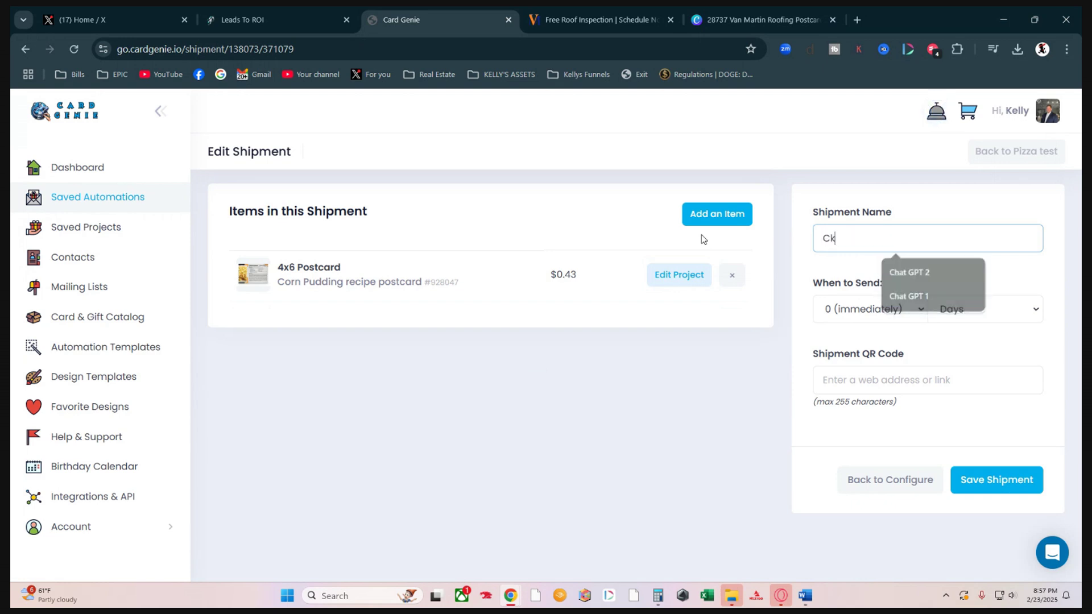
text(n Wing)
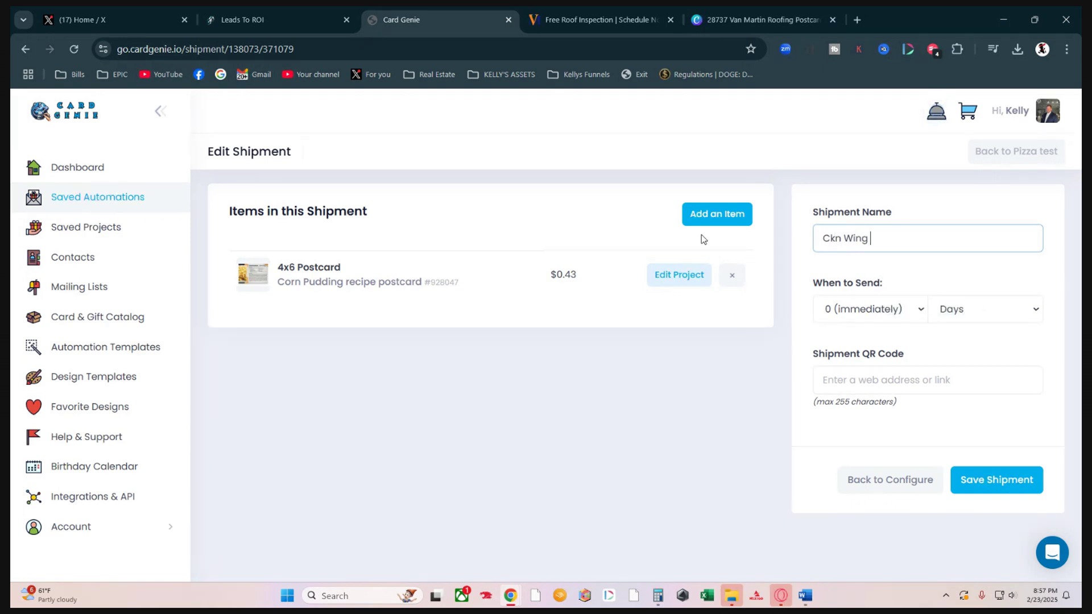
text( Free)
Set the second shipment to send after 30 days and save it.
click(860, 379)
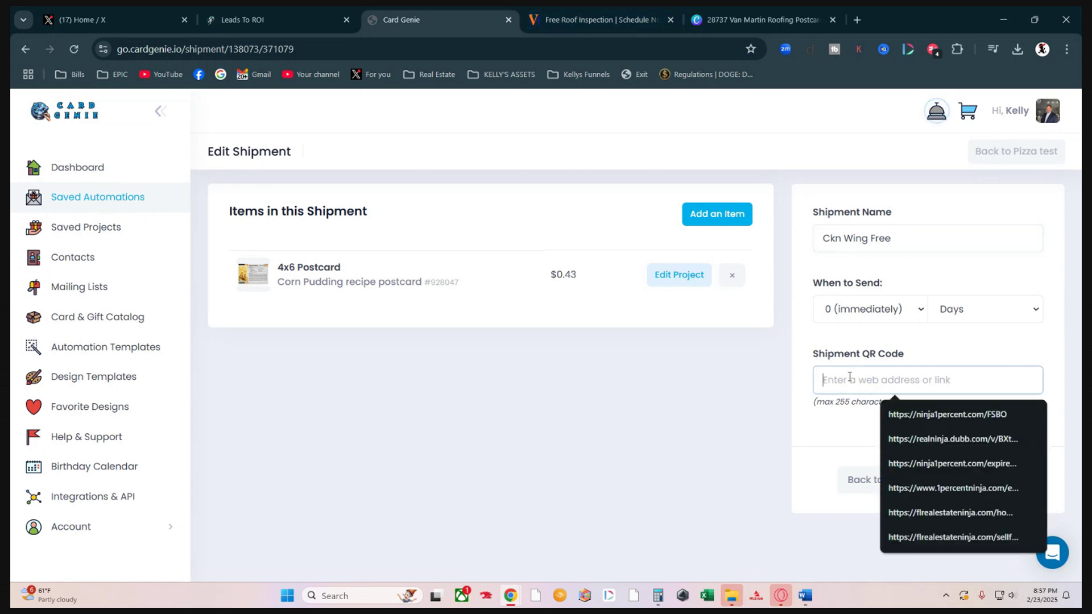
click(847, 312)
scroll(837, 239, down, 1)
scroll(841, 236, down, 5)
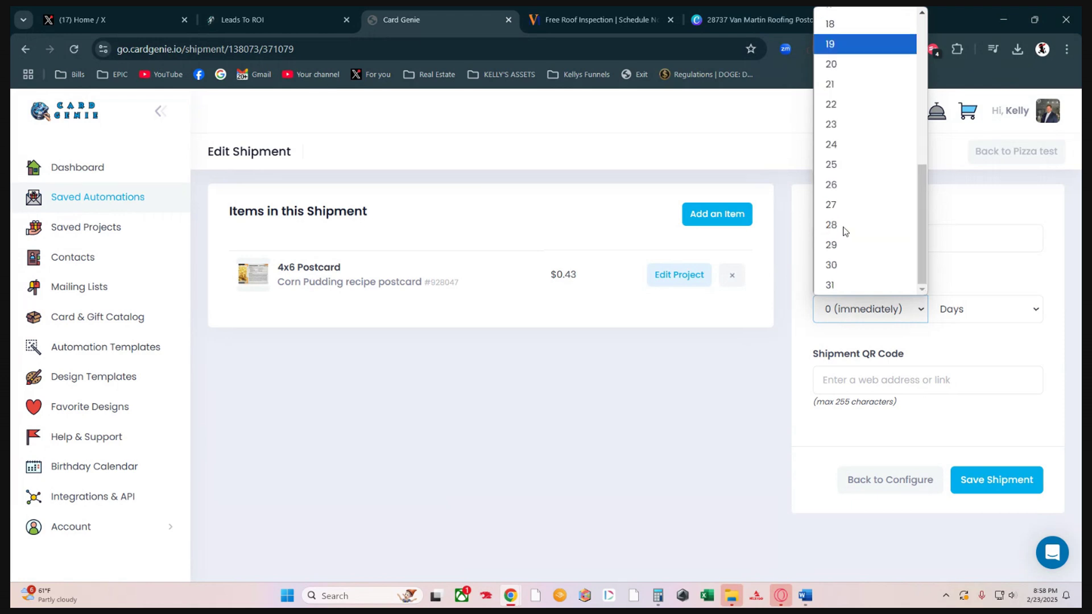
click(851, 267)
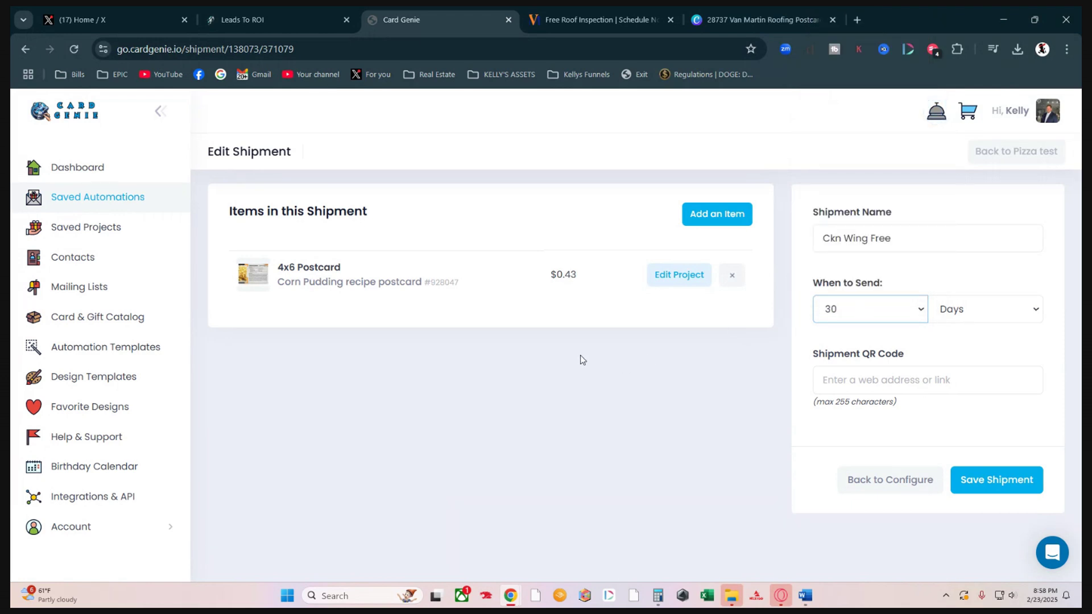
click(995, 480)
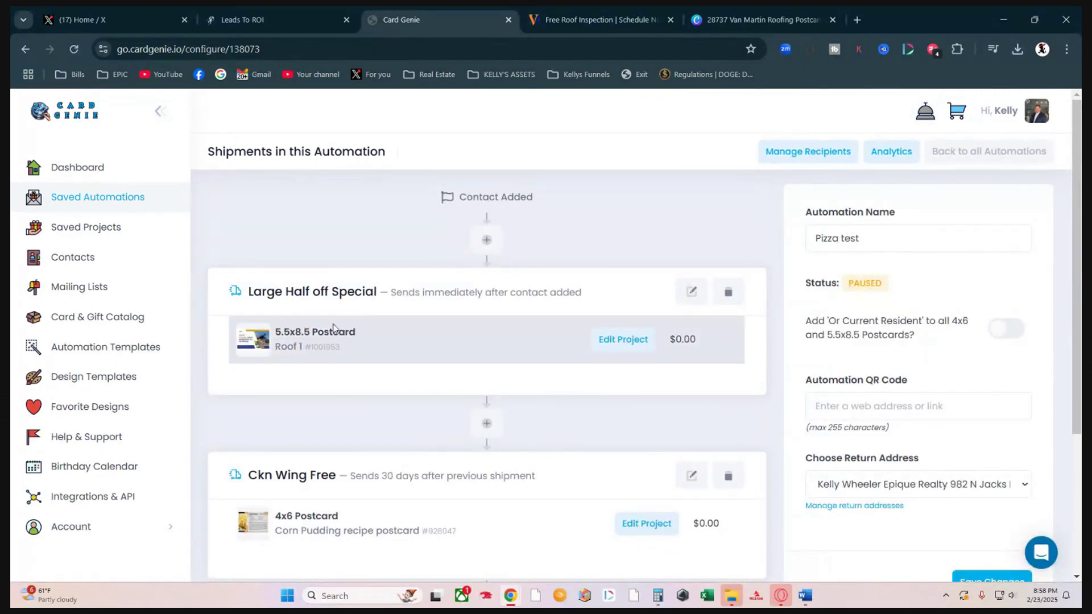
Add a third shipment after "Ckn Wing Free" with the 4x6 postcard "Expired 1 Percent 1" as its item.
scroll(282, 392, down, 2)
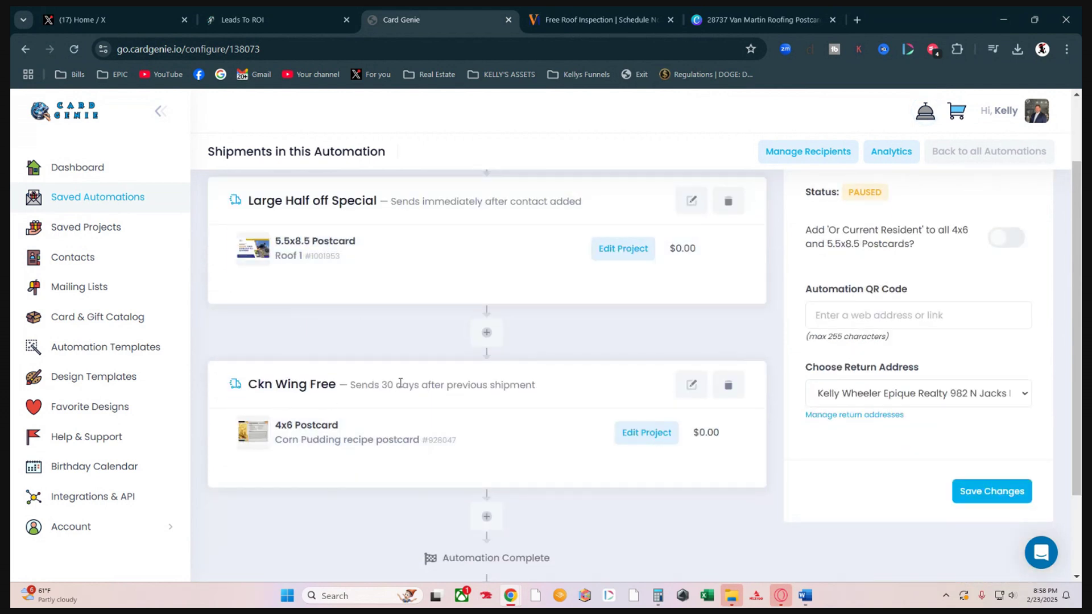
click(488, 517)
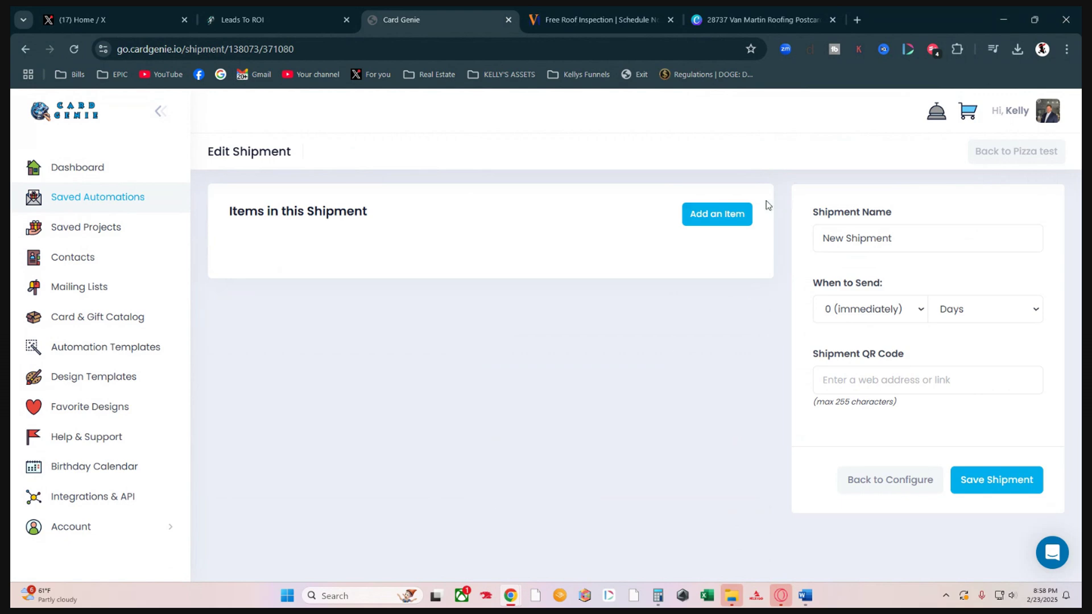
click(714, 215)
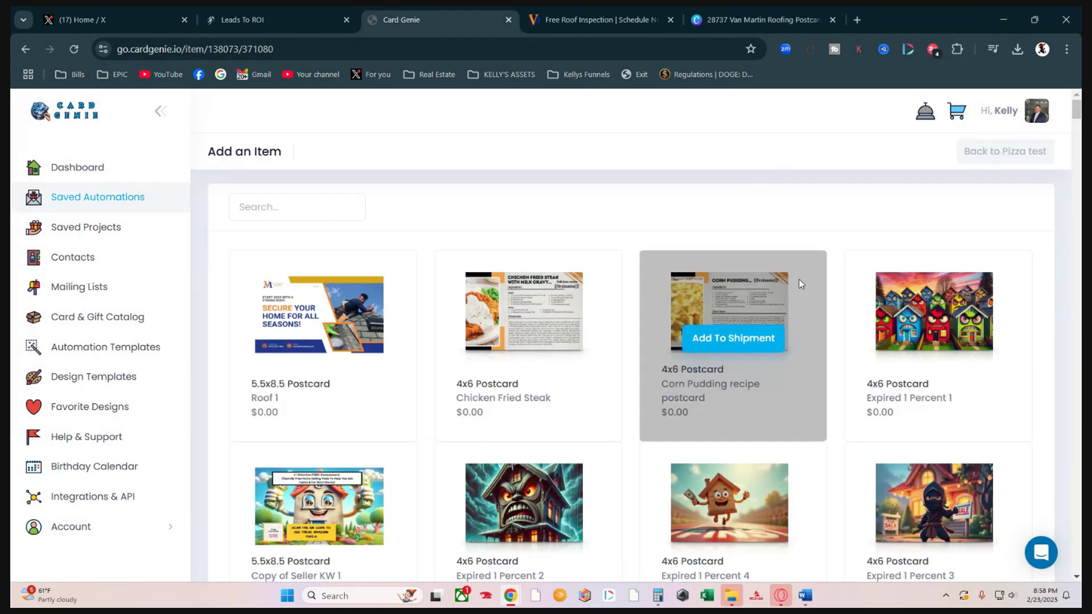
click(924, 344)
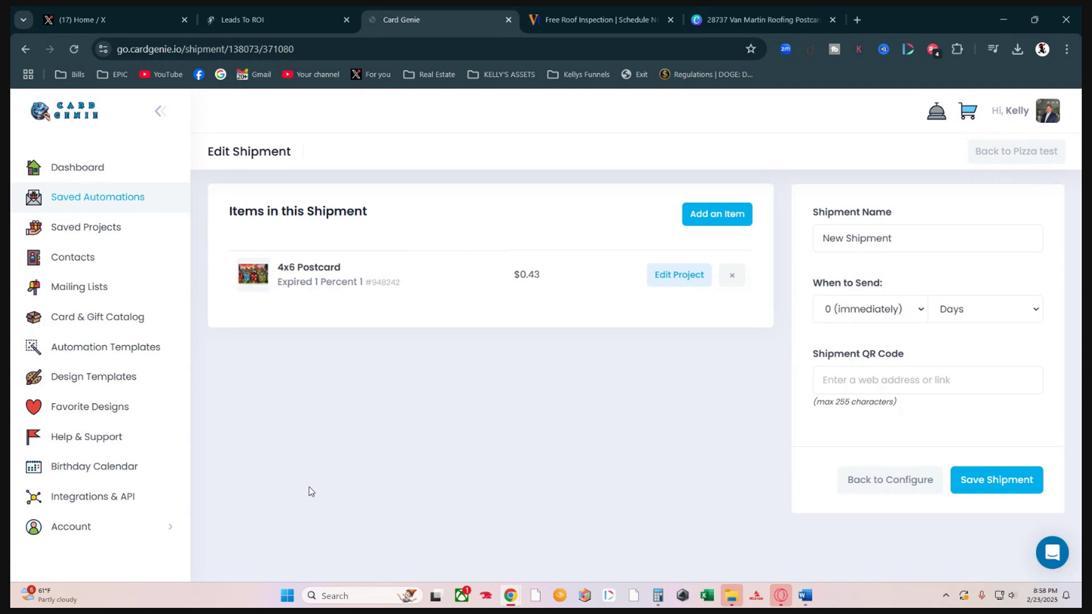
click(881, 311)
scroll(866, 250, down, 6)
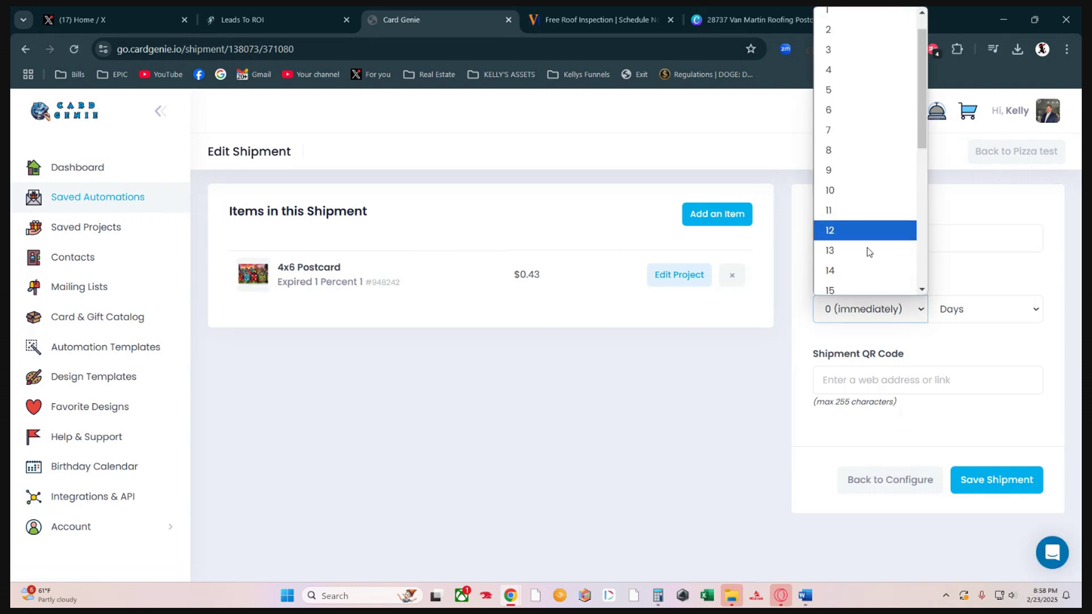
click(869, 267)
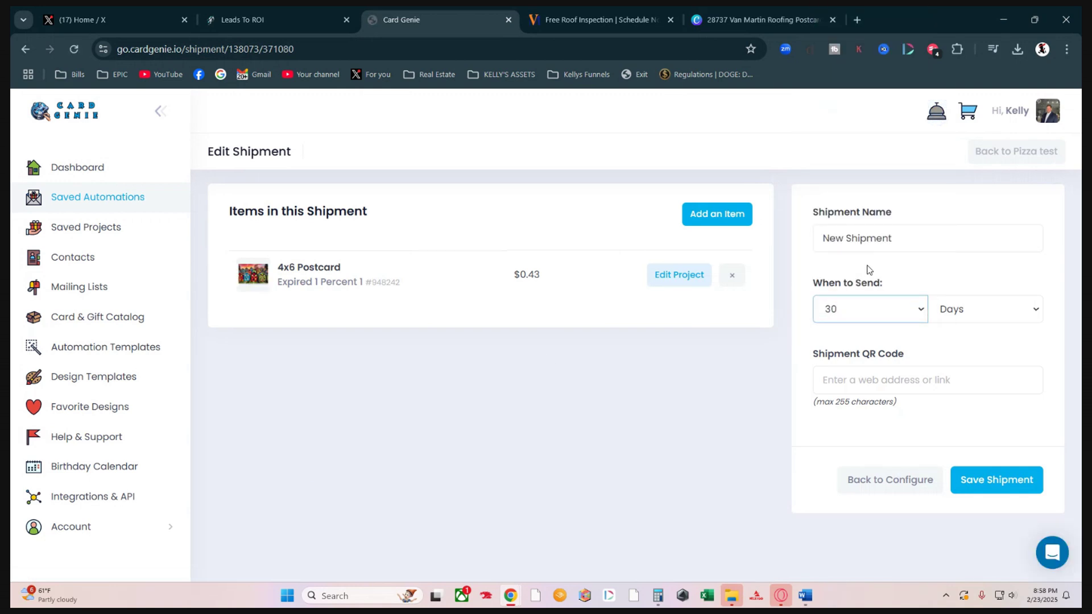
click(876, 379)
click(947, 414)
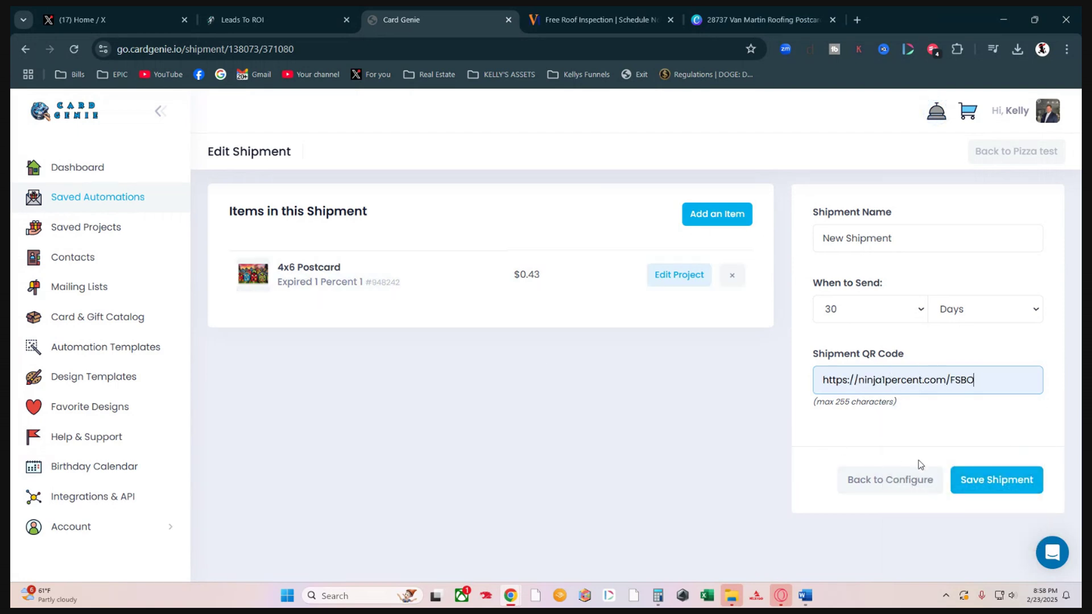
Name the third shipment "Free Cheescake" and save the shipment.
drag(932, 232, 749, 231)
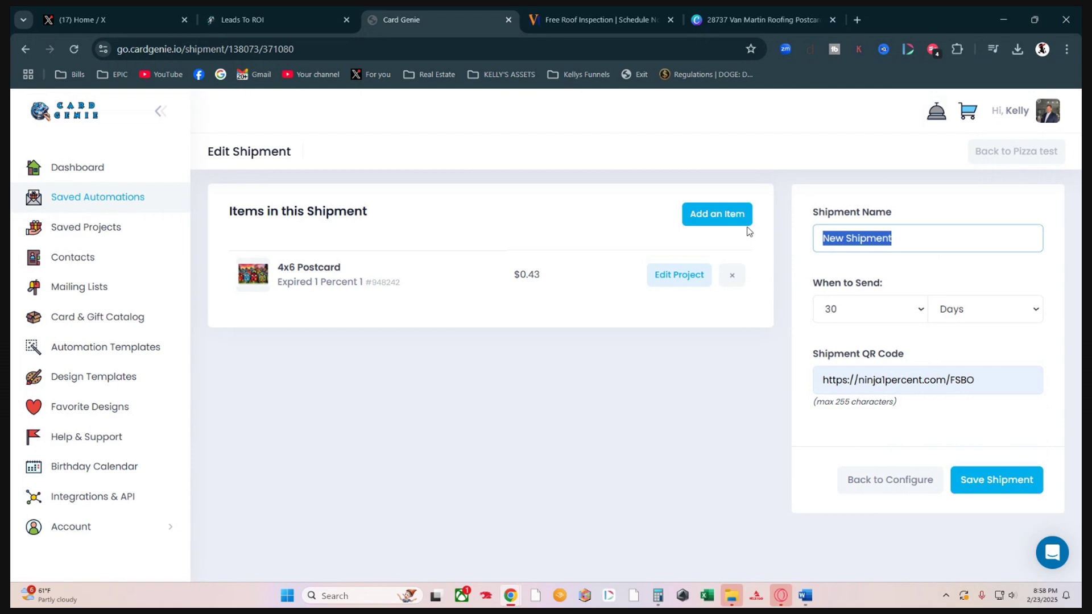
text(Free)
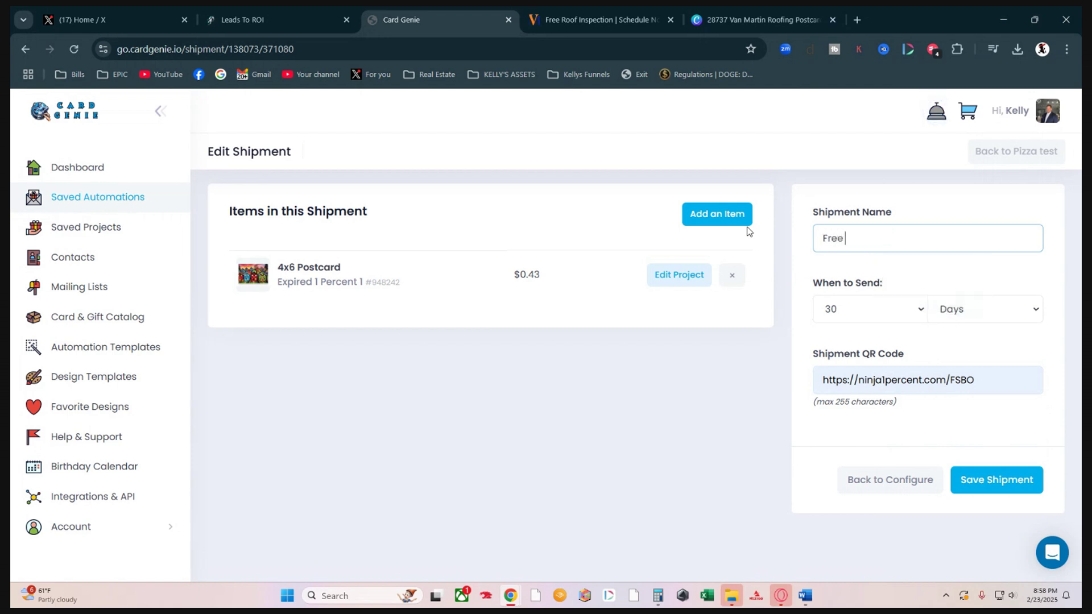
text( Cheescake)
click(999, 482)
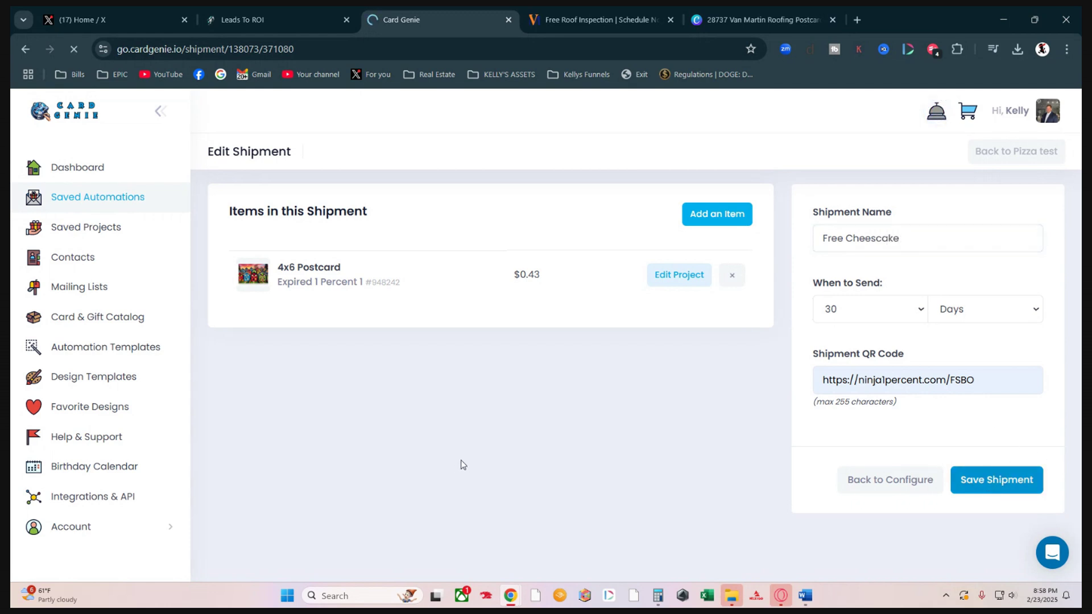
Review the three shipments in the "Pizza test" automation and save the automation's changes.
scroll(448, 400, down, 3)
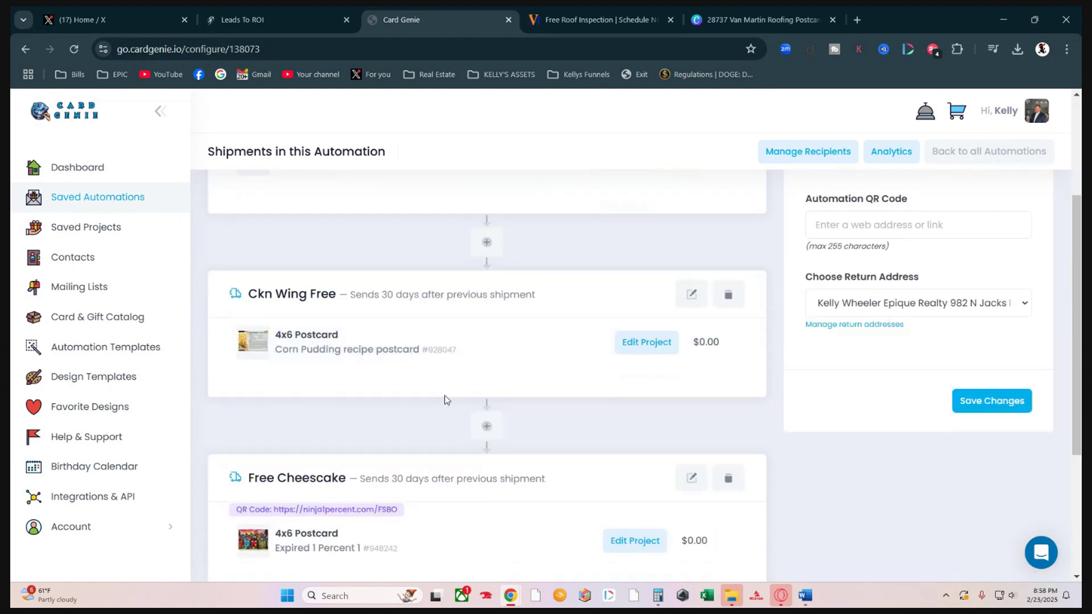
scroll(339, 311, up, 3)
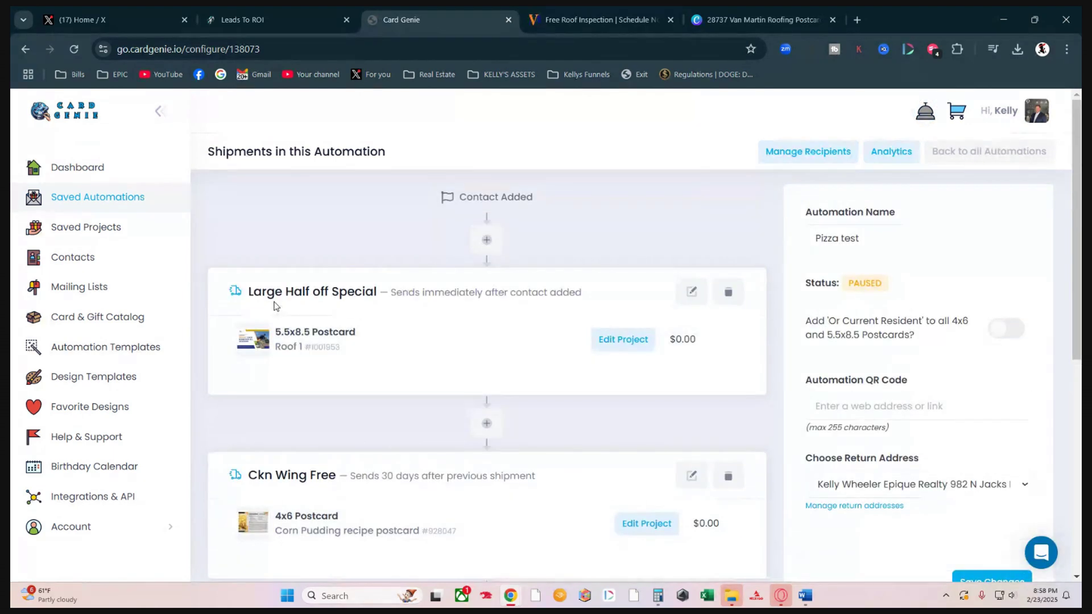
scroll(342, 309, down, 3)
scroll(344, 309, down, 2)
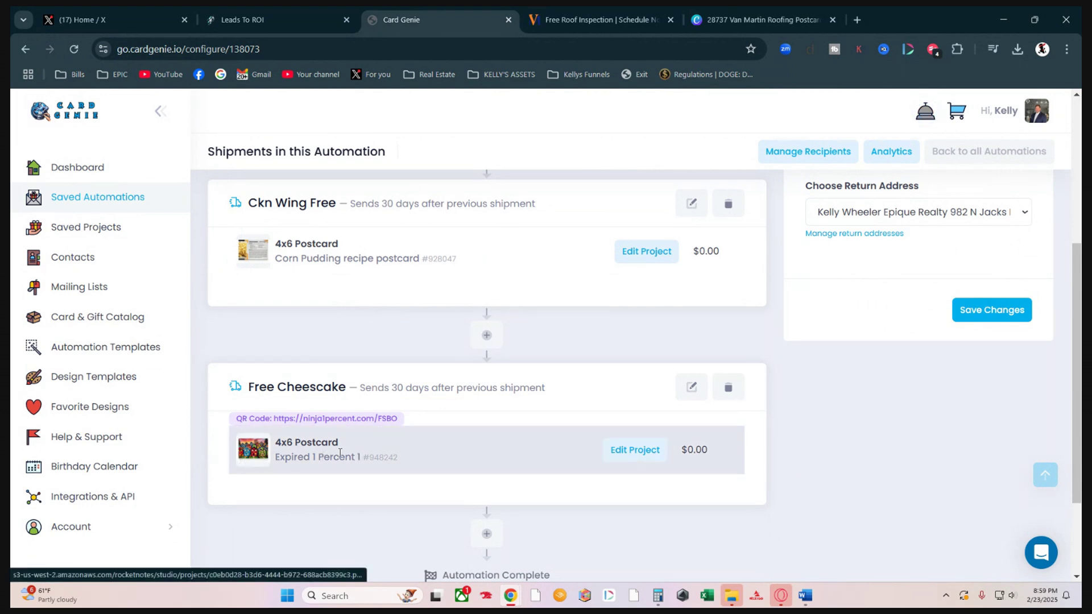
scroll(338, 472, up, 5)
scroll(343, 471, down, 5)
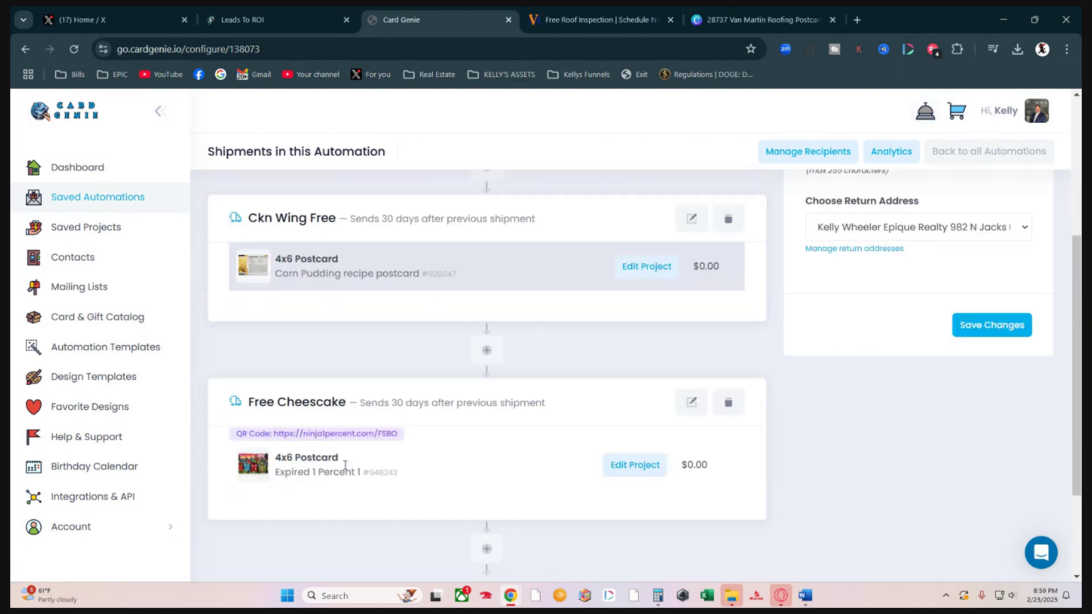
click(989, 310)
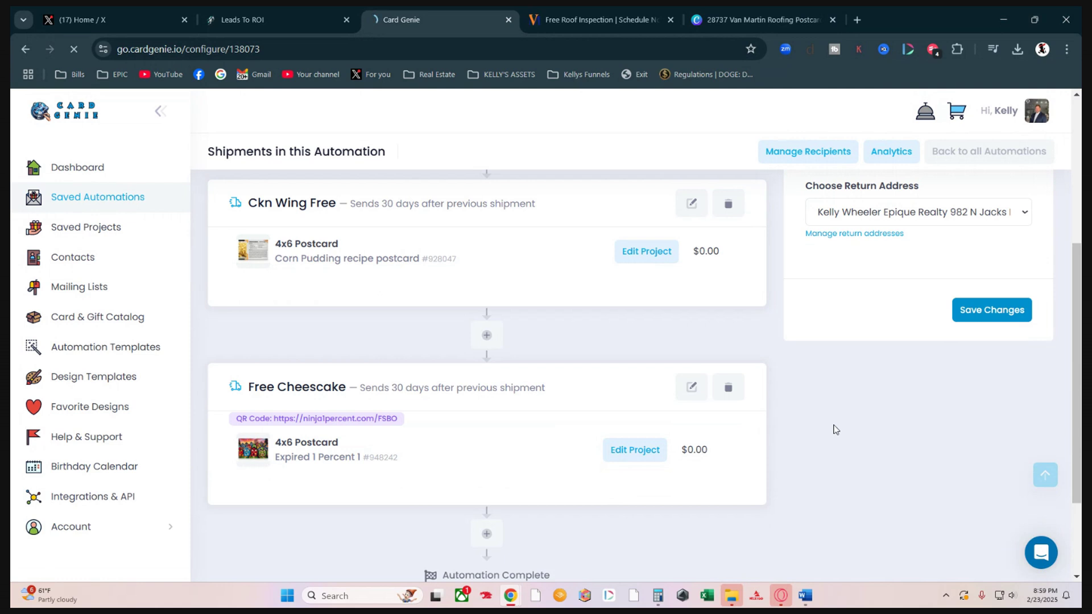